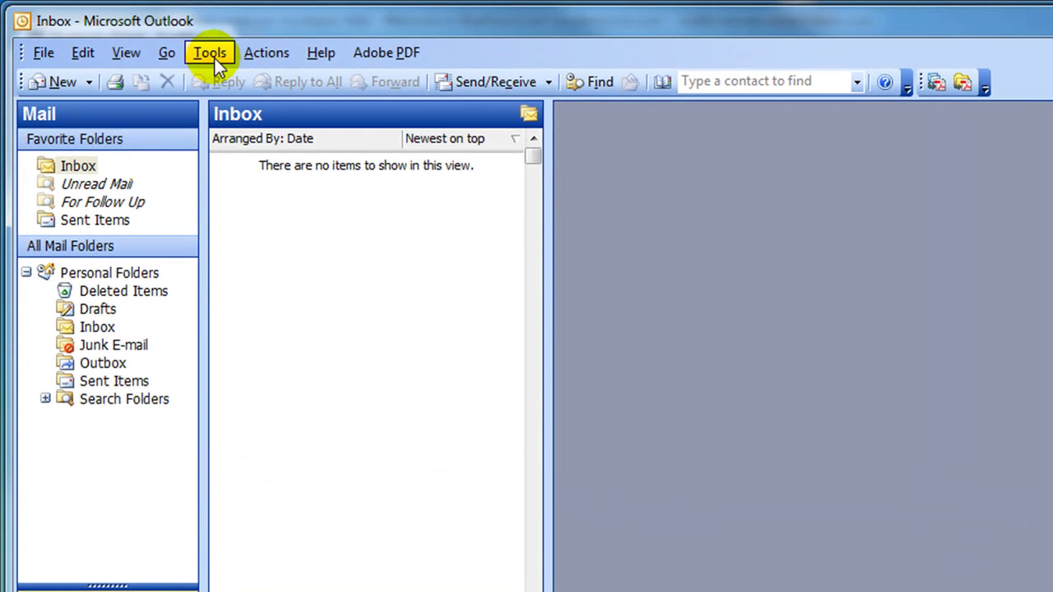
- Start the E-mail Accounts wizard to add a new account, choosing POP3 as the server type
click(212, 54)
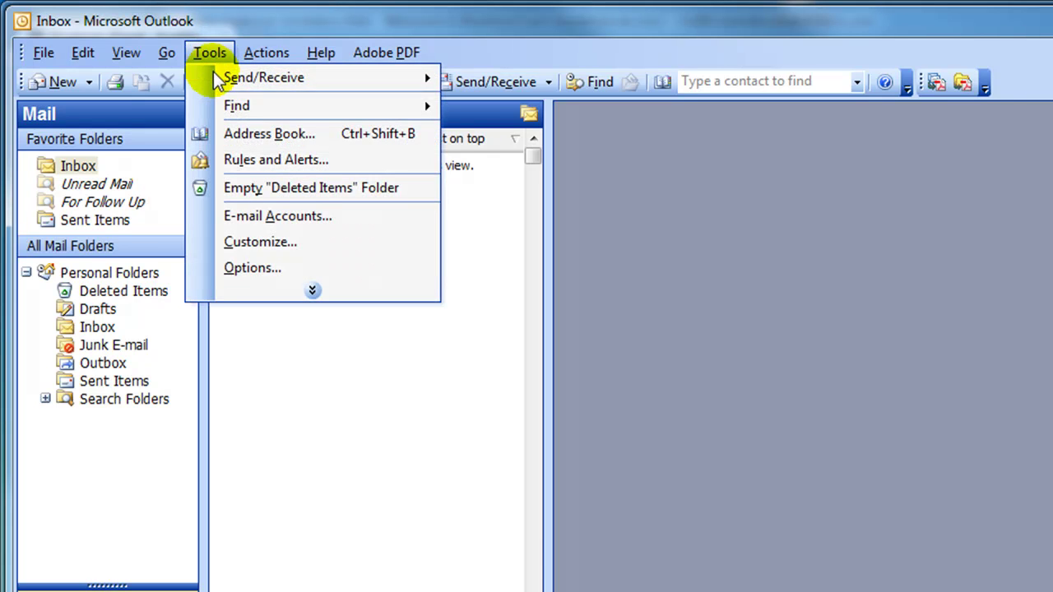
click(293, 216)
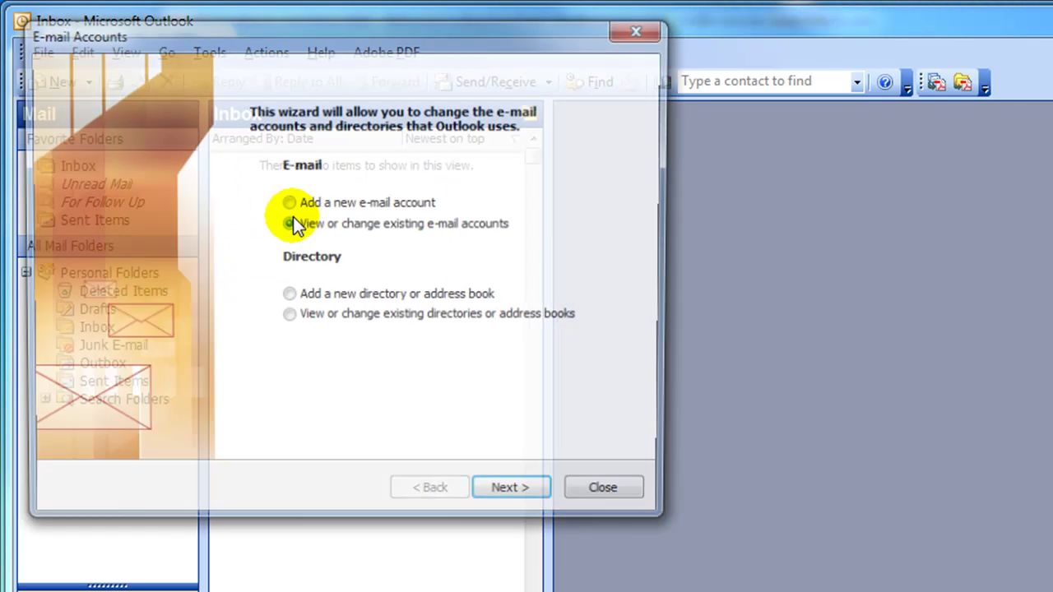
click(286, 202)
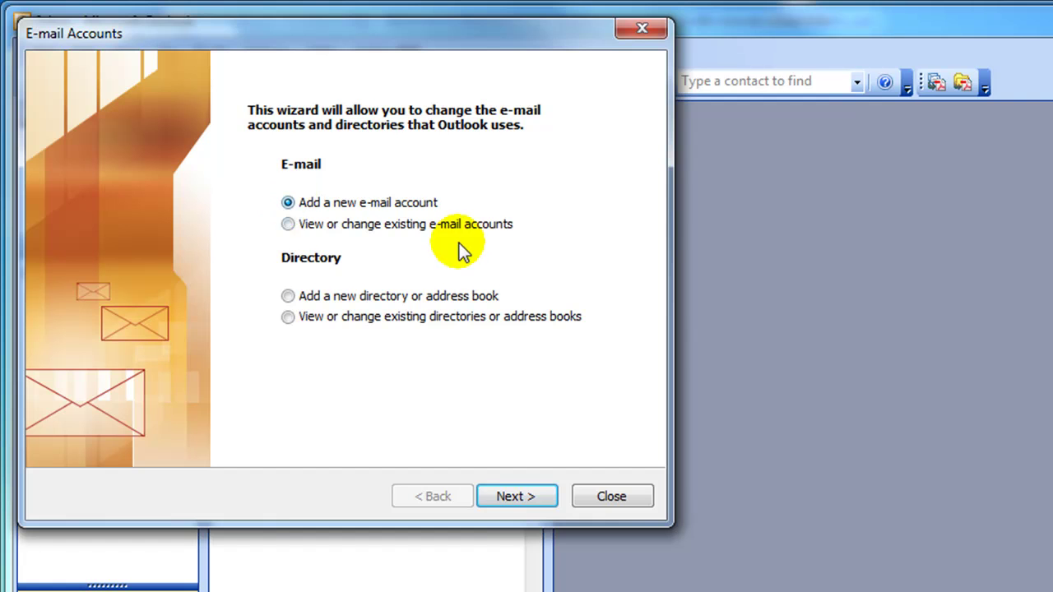
click(517, 498)
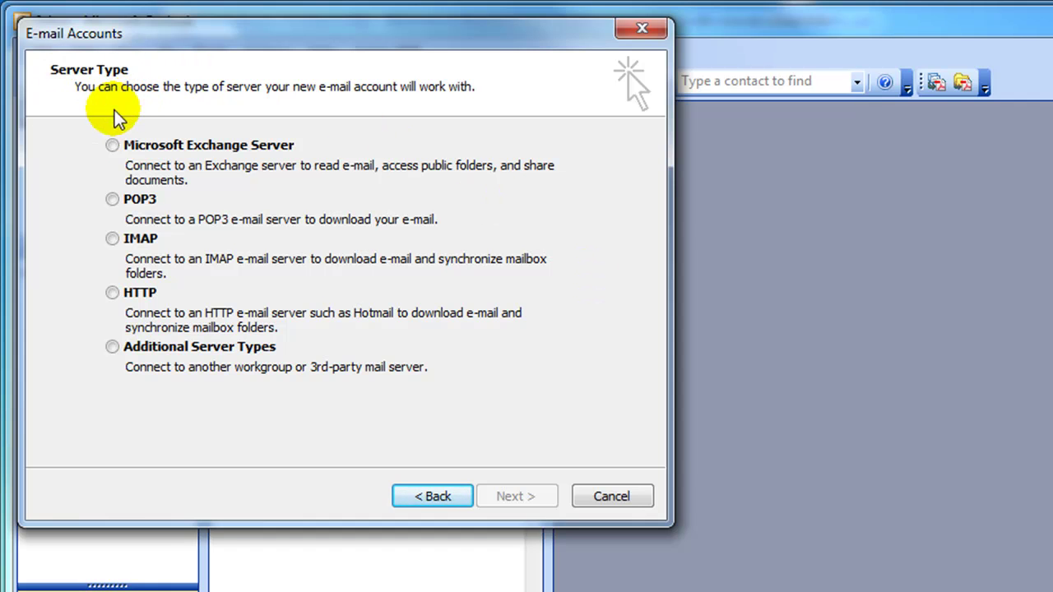
click(112, 201)
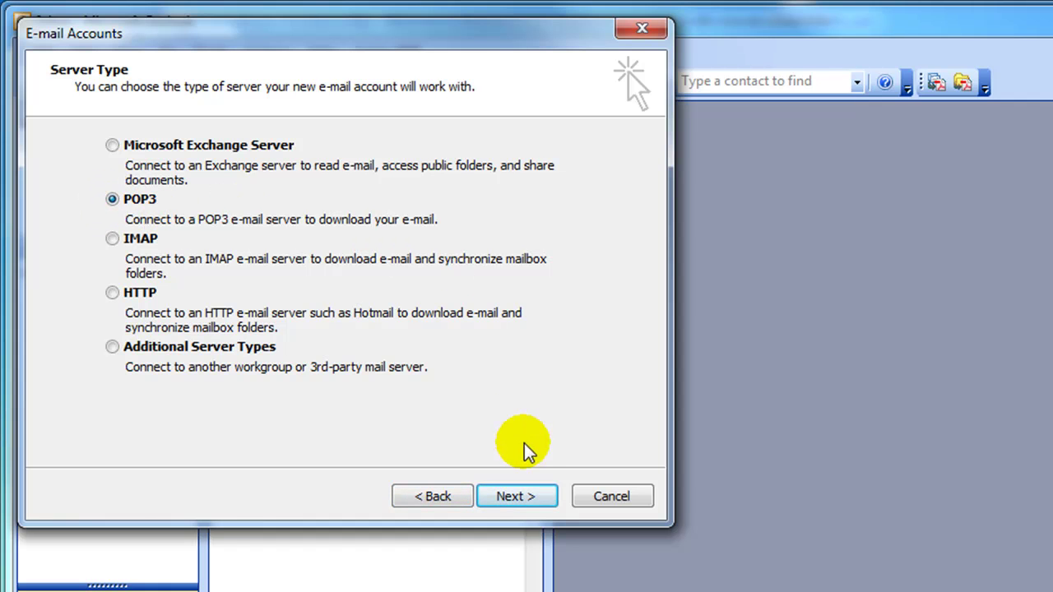
click(526, 497)
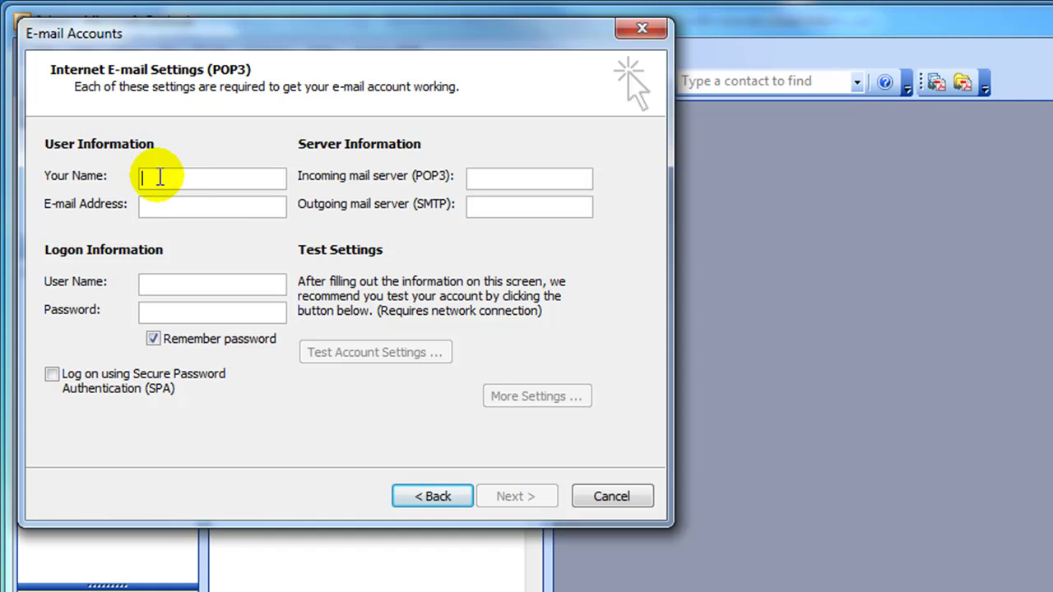
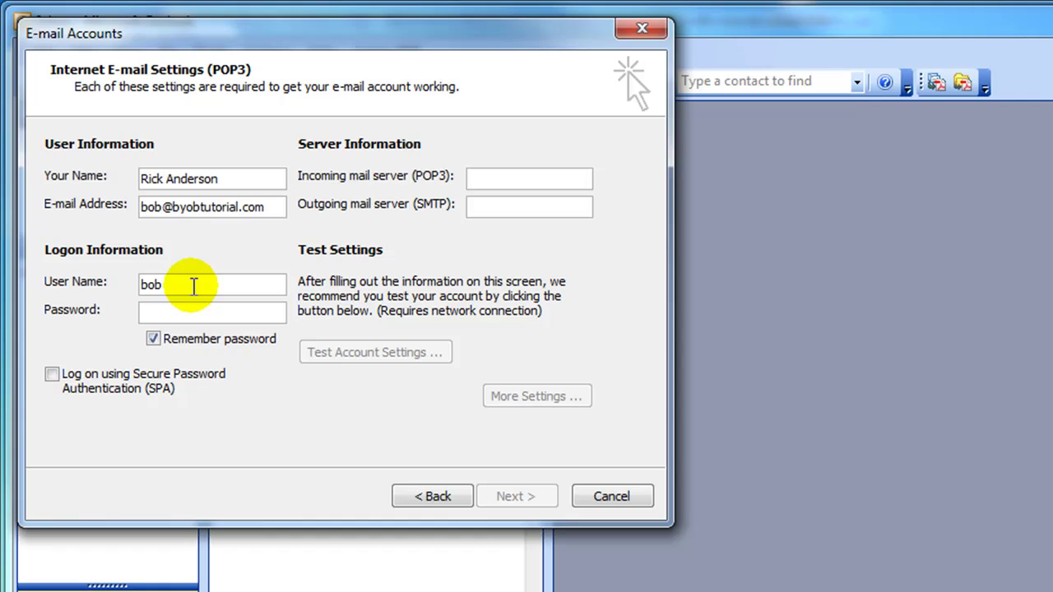
- Complete the User Name with the full e-mail address and enter the account password
text(@byo)
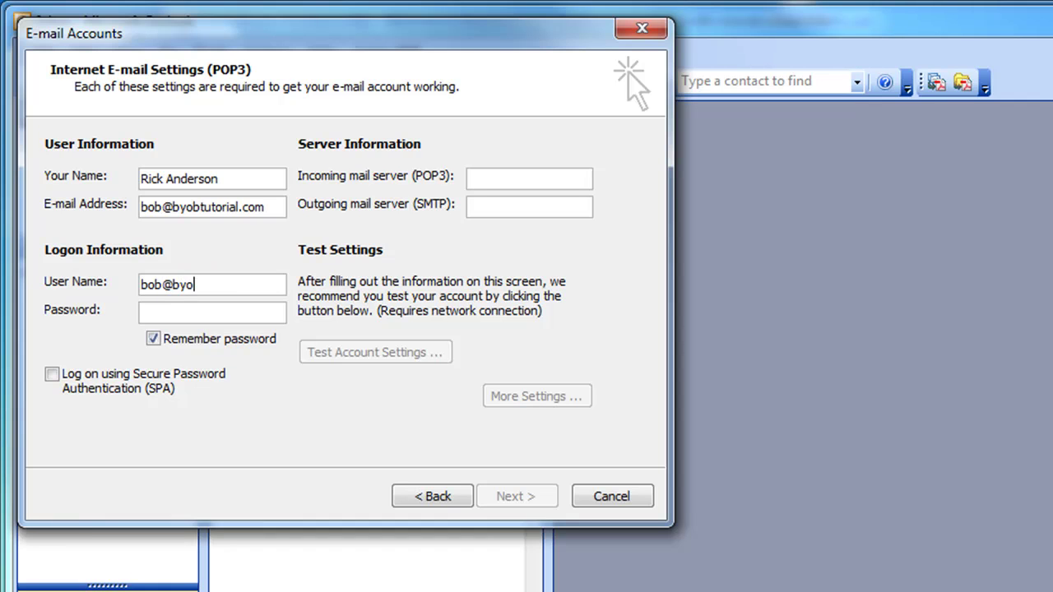
text(btutorial.com)
click(172, 313)
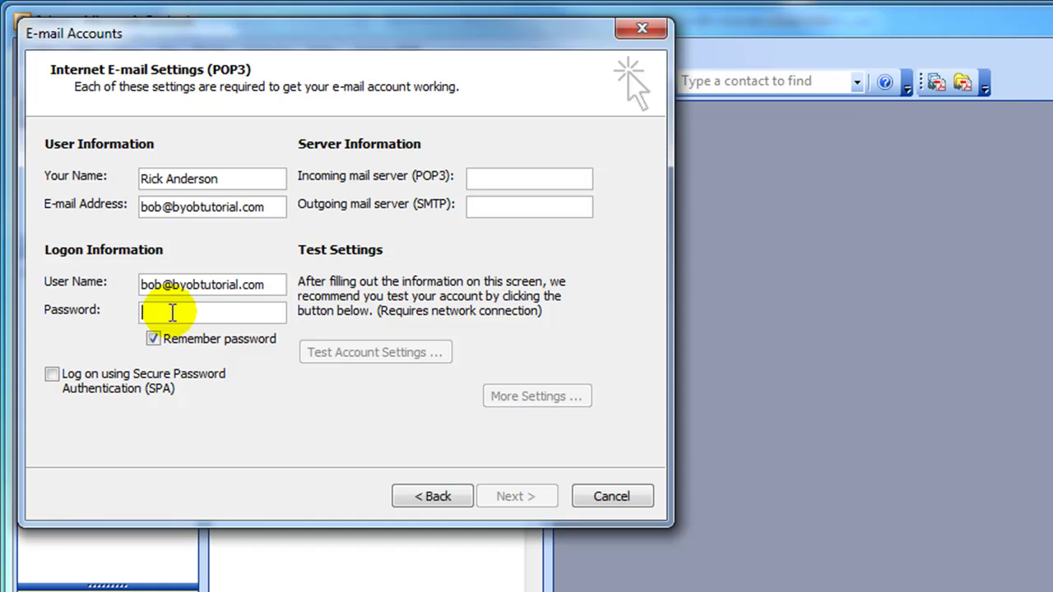
text(************)
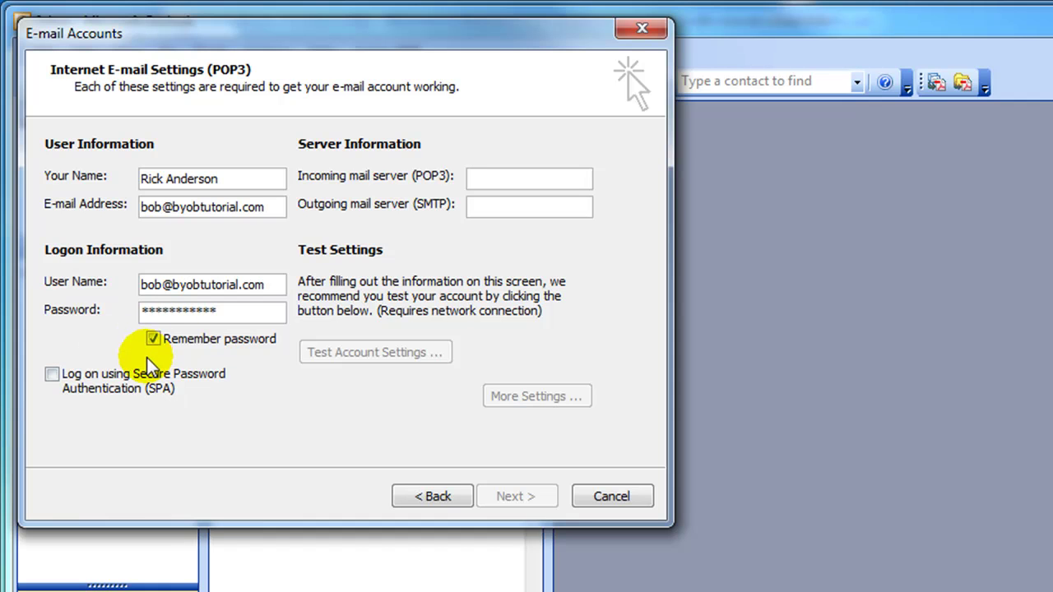
- Set the incoming mail server (POP3) to mail.byobtutorial.com
click(505, 183)
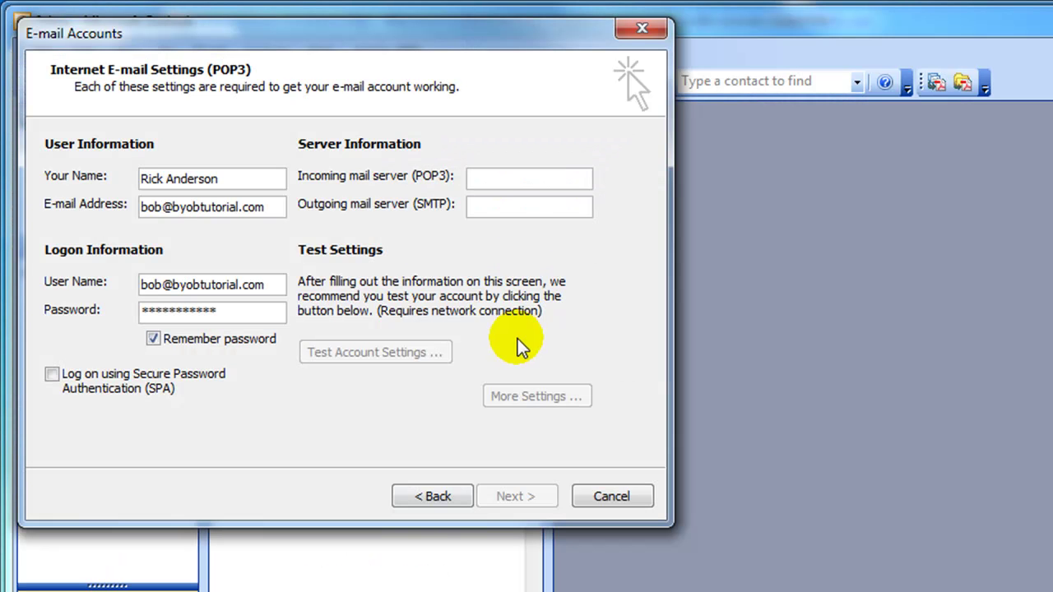
click(505, 181)
text(m)
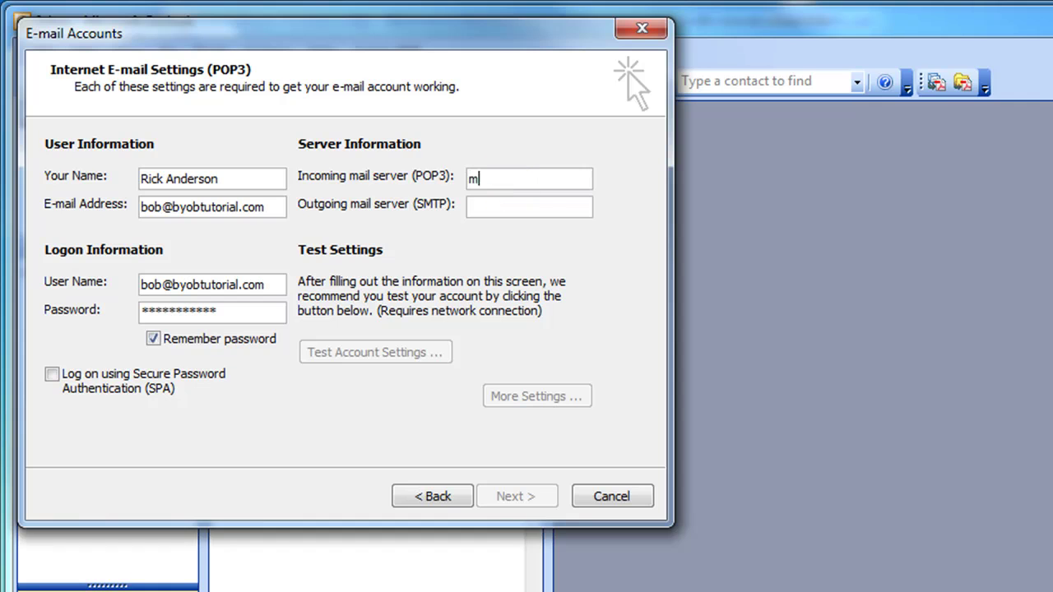
text(ail.byob)
key(BackSpace)
text(obtutorial.com)
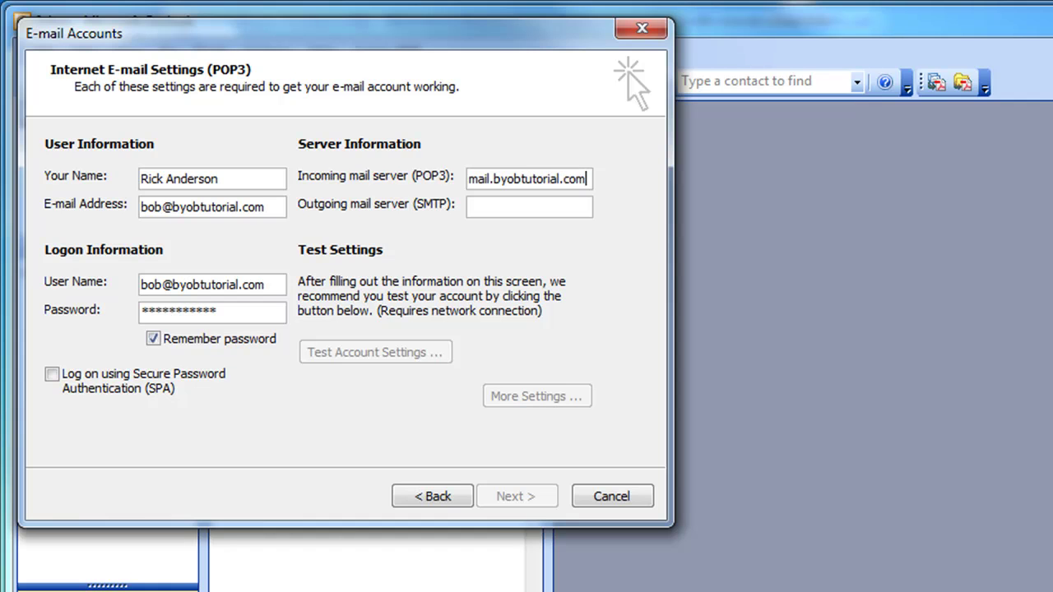
- Look up the outgoing mail server in Bluehost's manual mail client settings
click(488, 211)
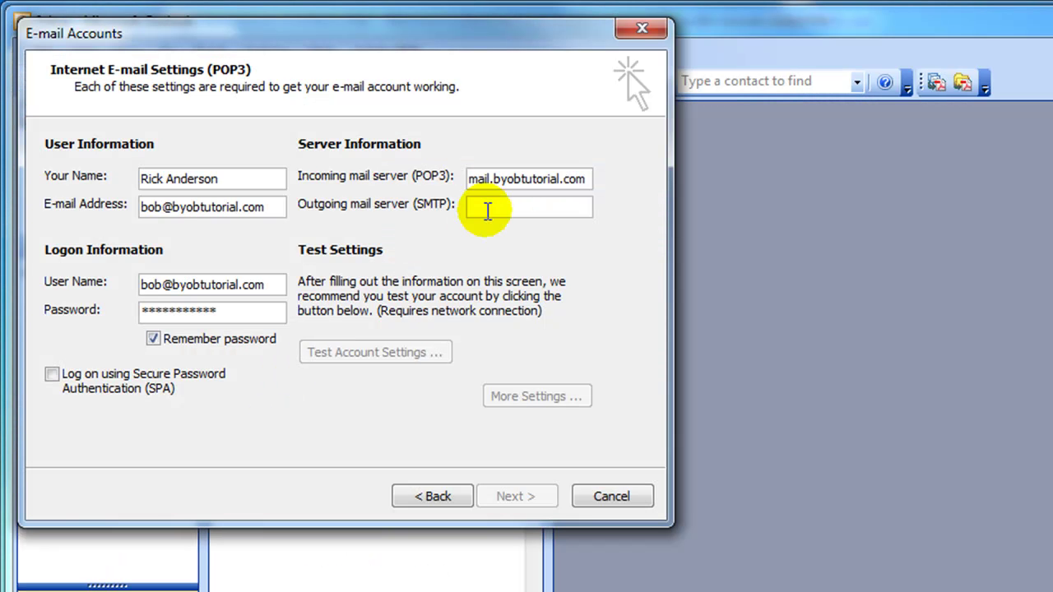
- Enter mail.byobtutorial.com as the outgoing mail server (SMTP)
click(508, 204)
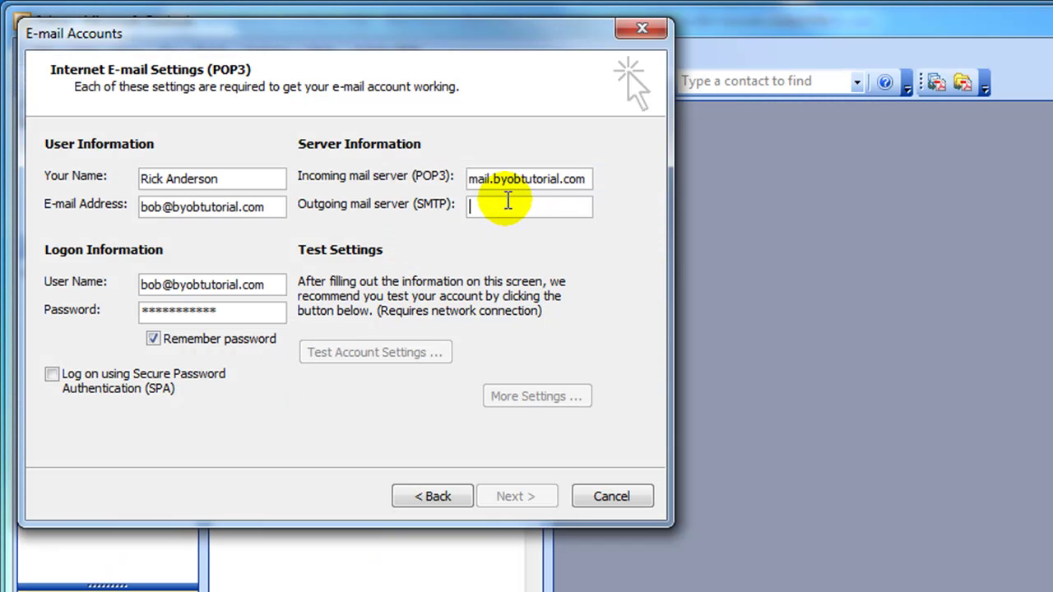
text(mail)
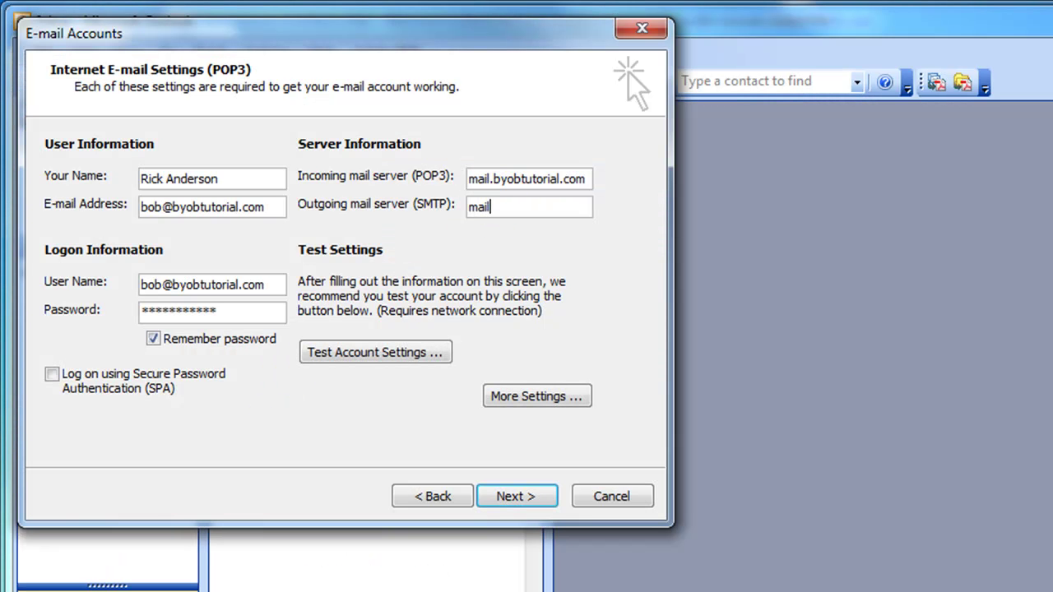
text(.byobtutorial.com)
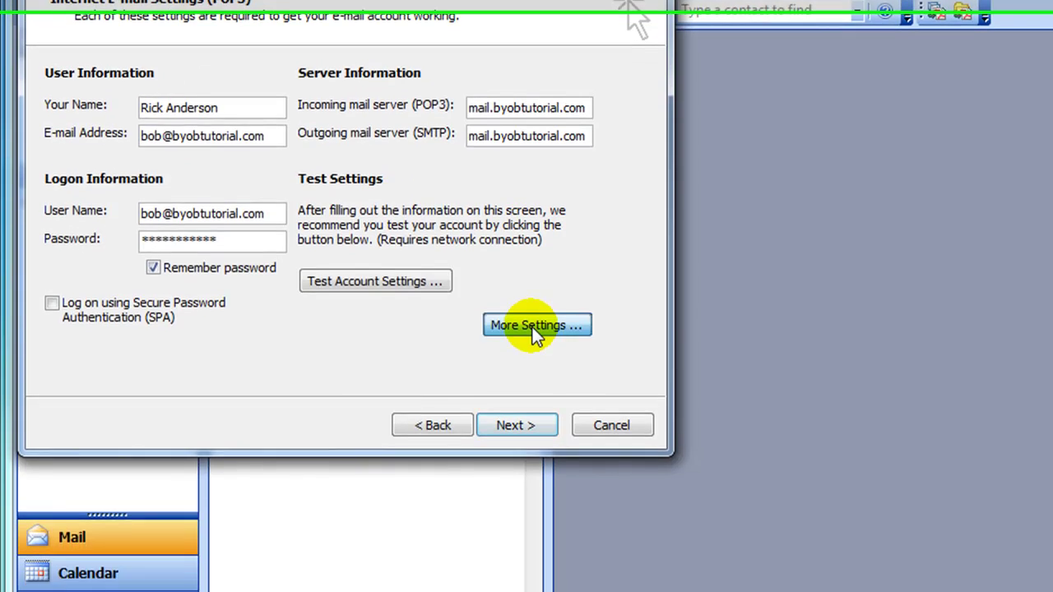
- Enable 'My outgoing server (SMTP) requires authentication' in More Settings and confirm
click(533, 396)
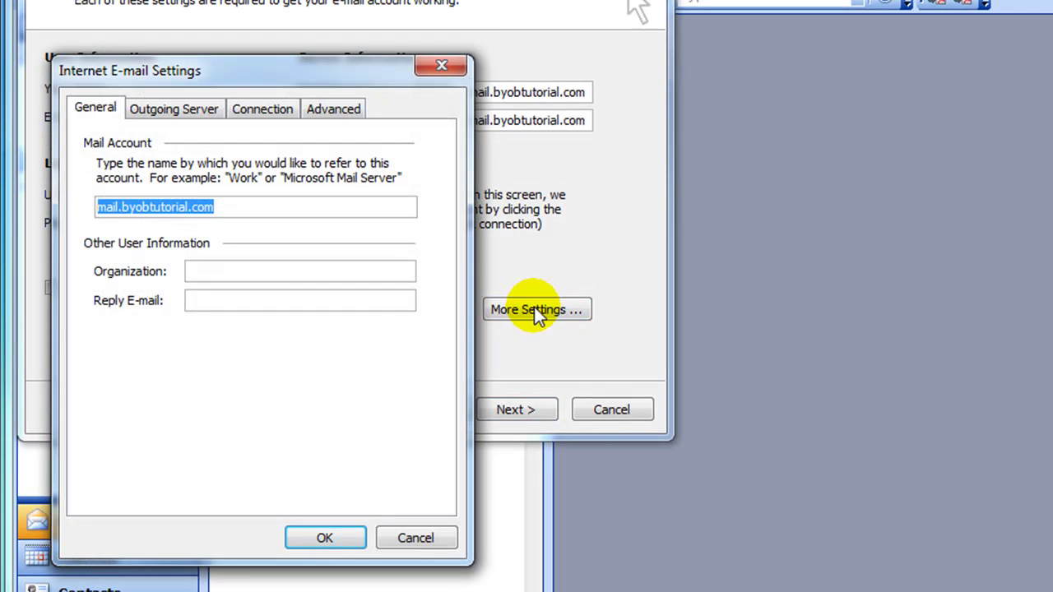
click(181, 117)
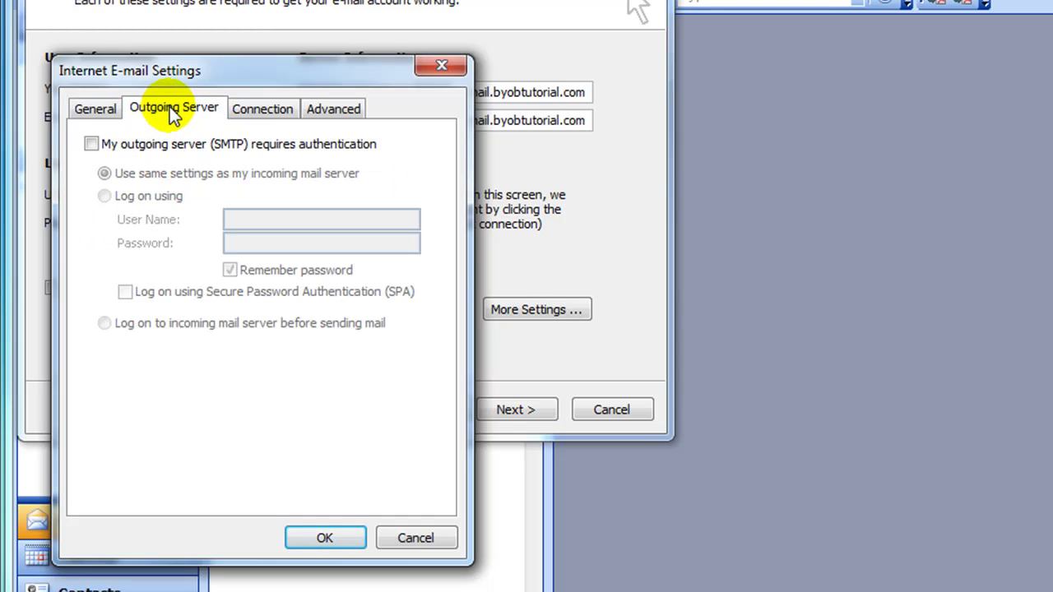
click(92, 145)
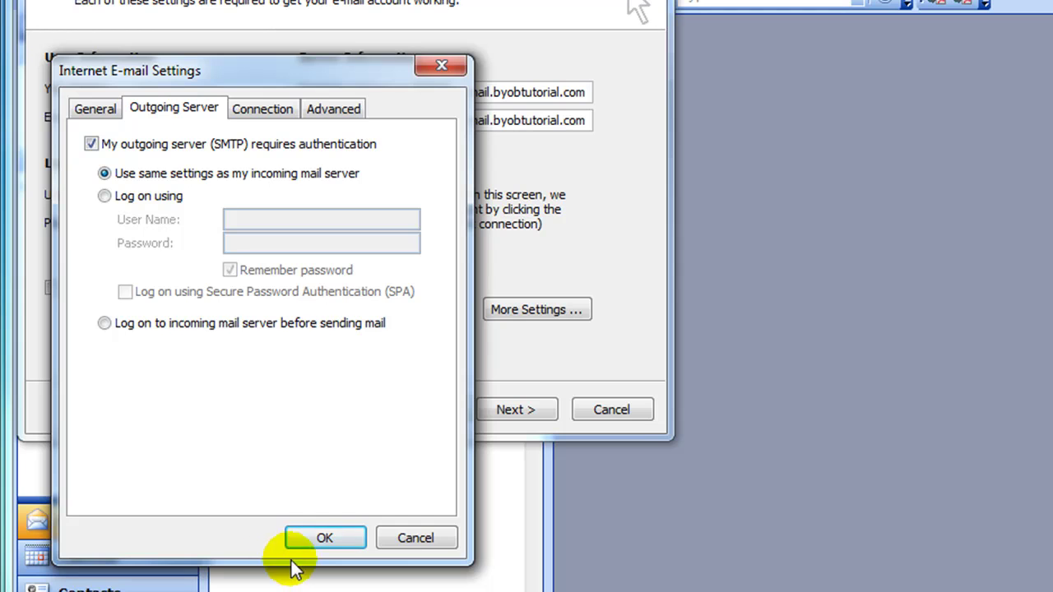
click(336, 534)
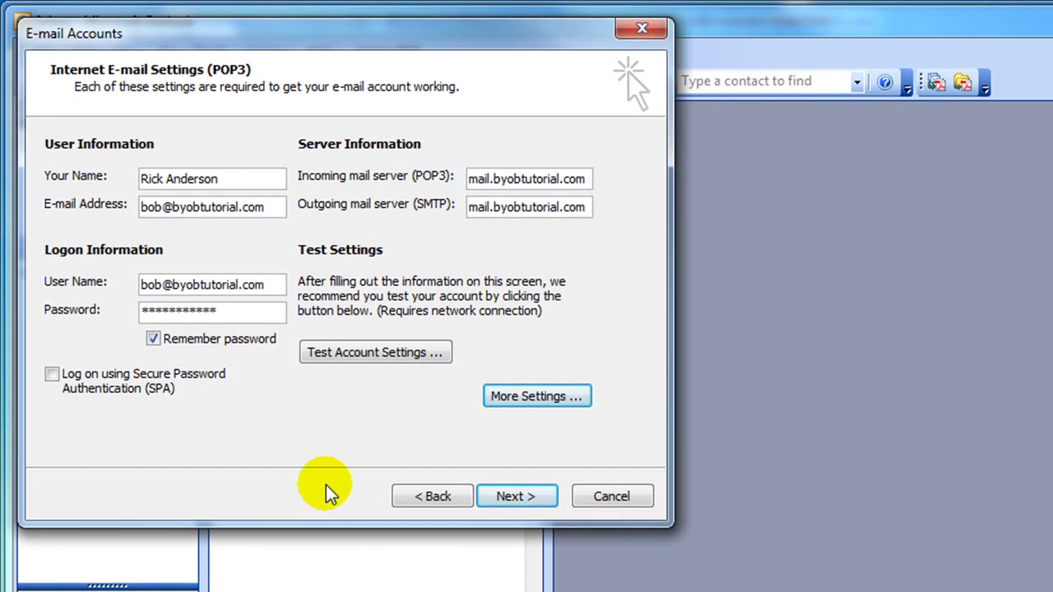
- Run a successful account settings test and complete the wizard
click(387, 360)
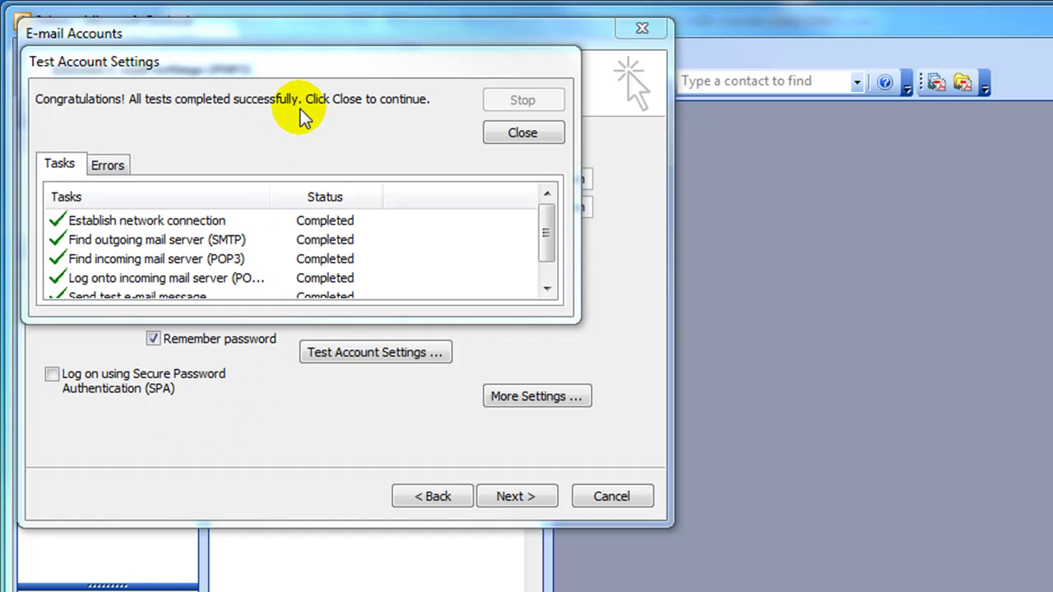
click(513, 134)
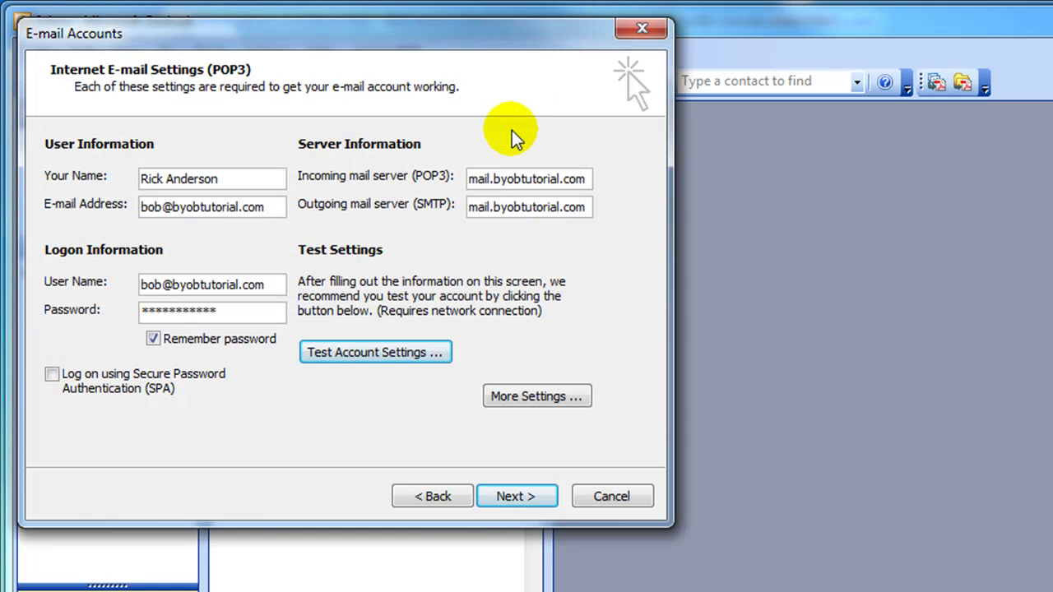
click(516, 496)
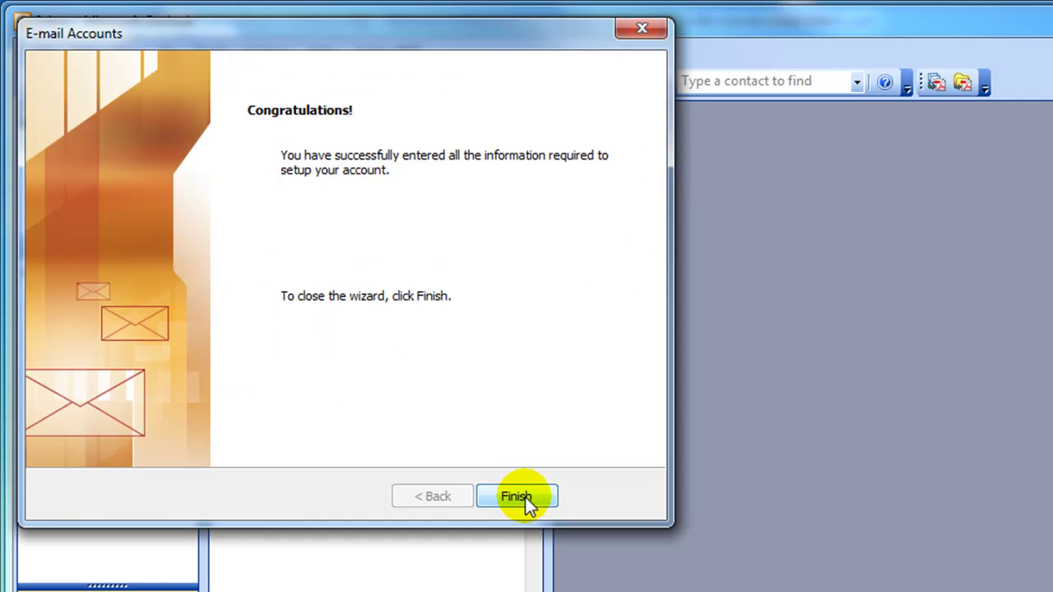
click(524, 497)
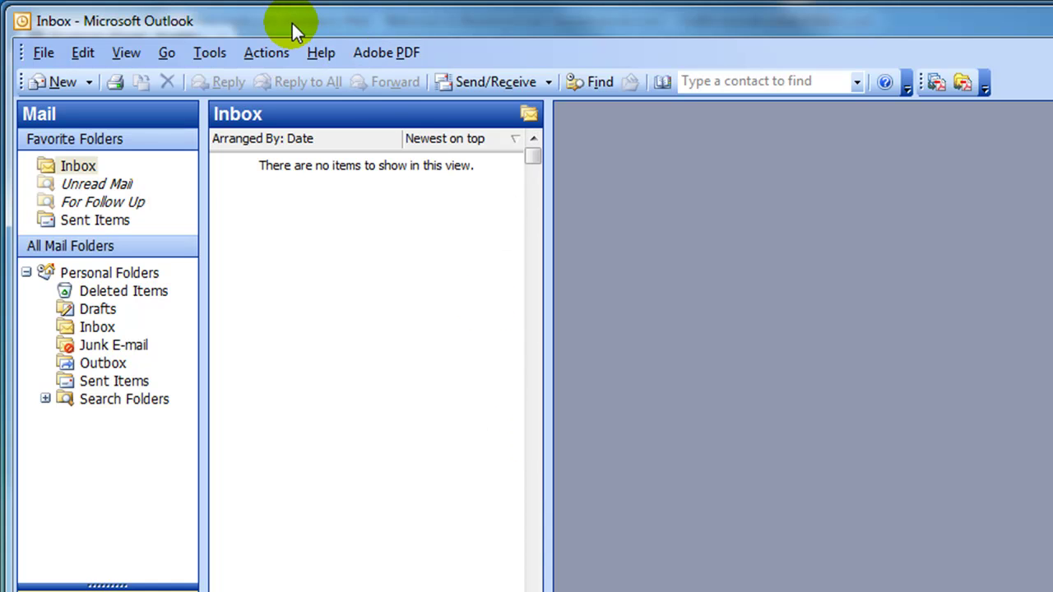
- Run Send/Receive and open the Microsoft Office Outlook Test Message in the Inbox
click(517, 82)
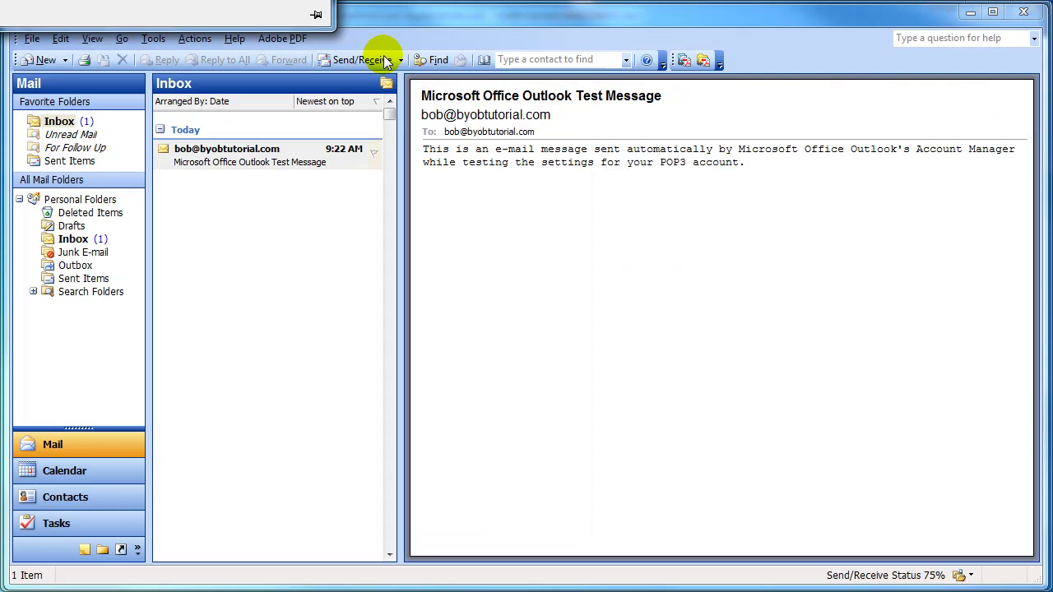
click(271, 164)
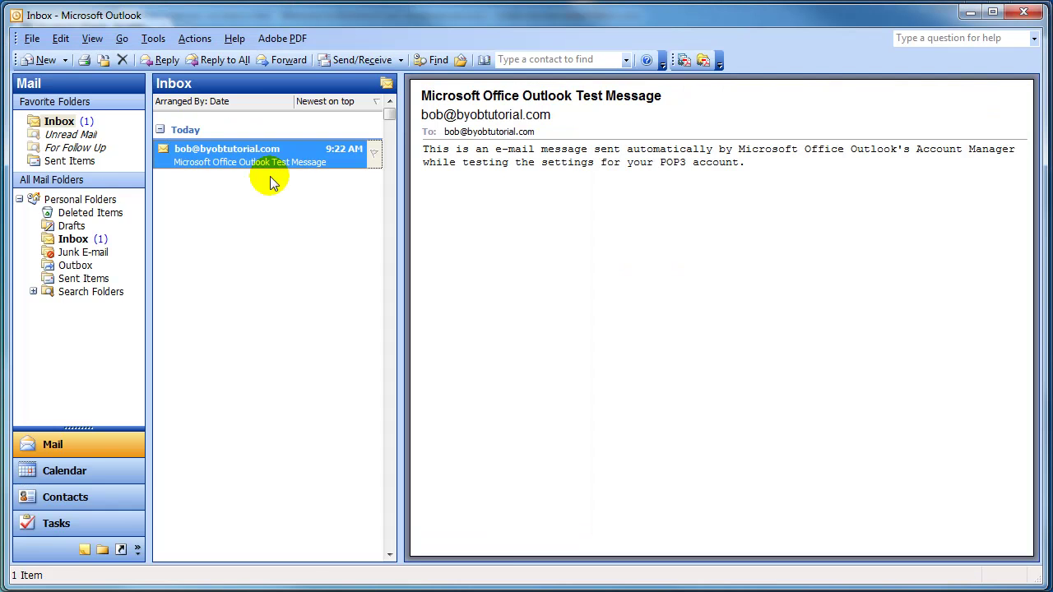
mouse_move(222, 172)
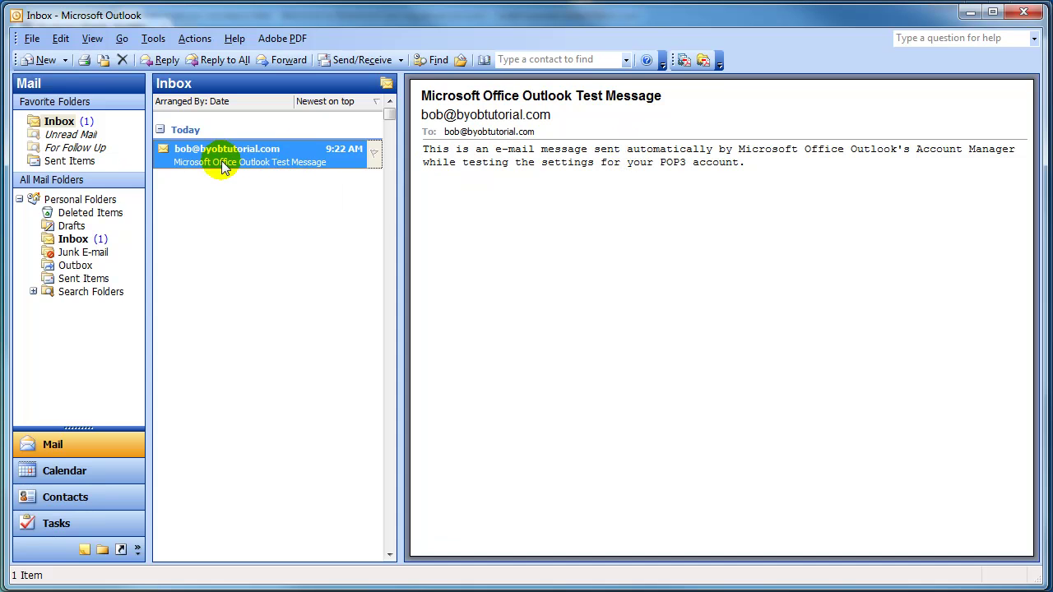
mouse_move(259, 166)
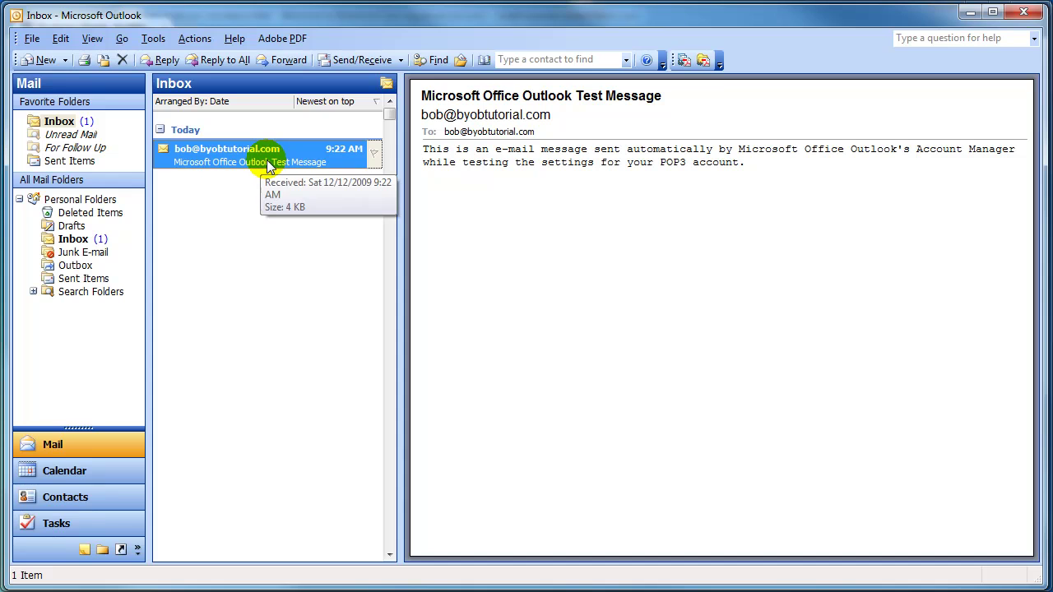